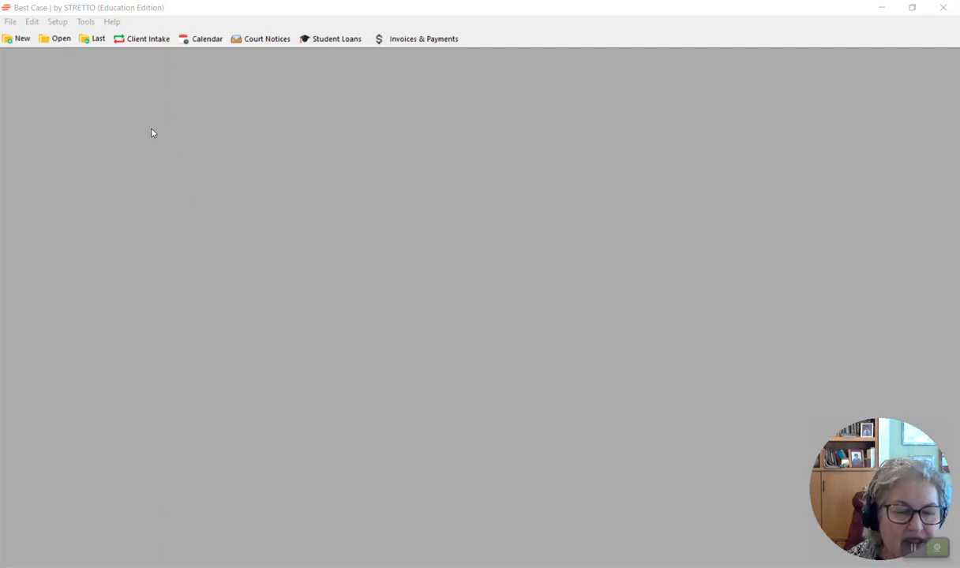
Step: Open the law firm information, toggle the student loan listing option to Yes and back to No, and accept
left_click(130, 29)
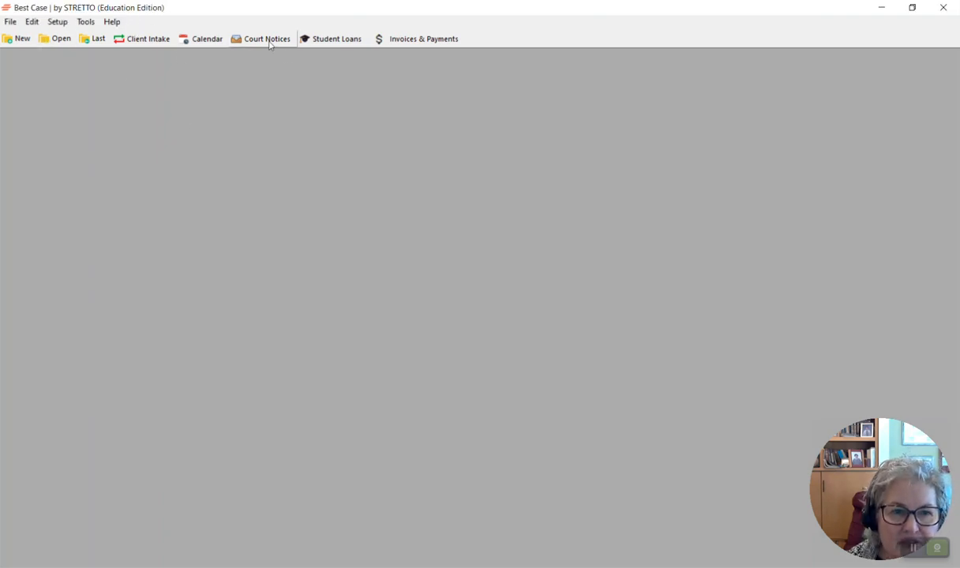
left_click(59, 25)
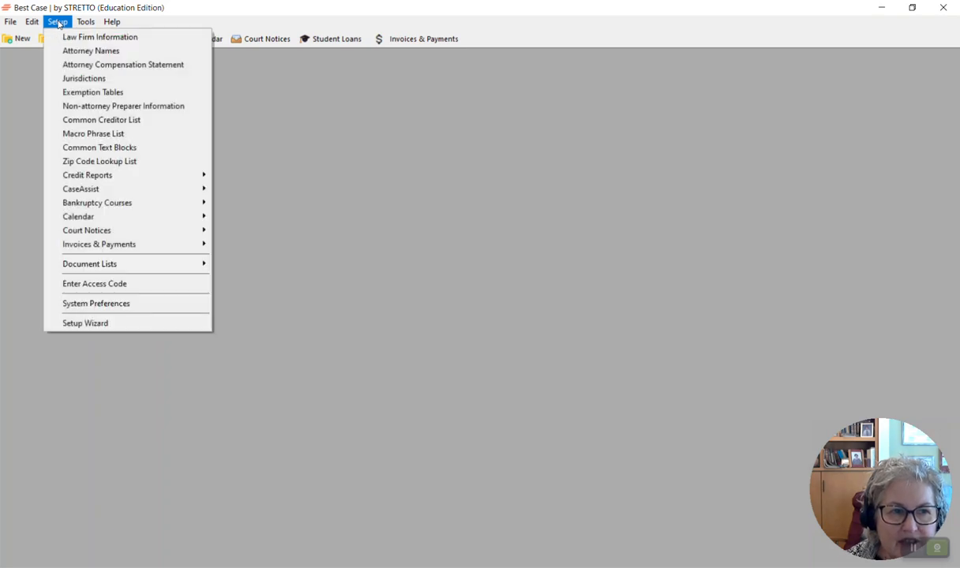
left_click(65, 38)
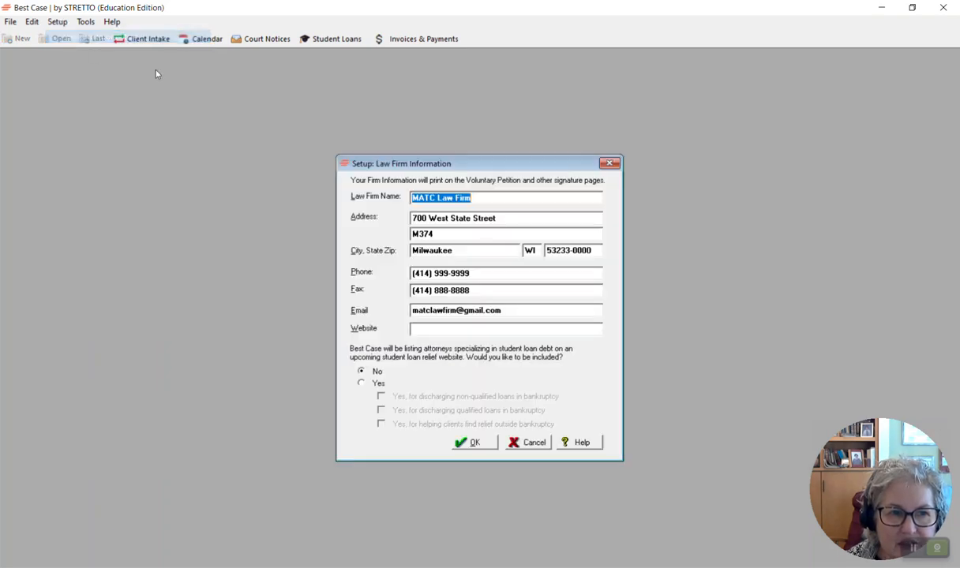
left_click(526, 197)
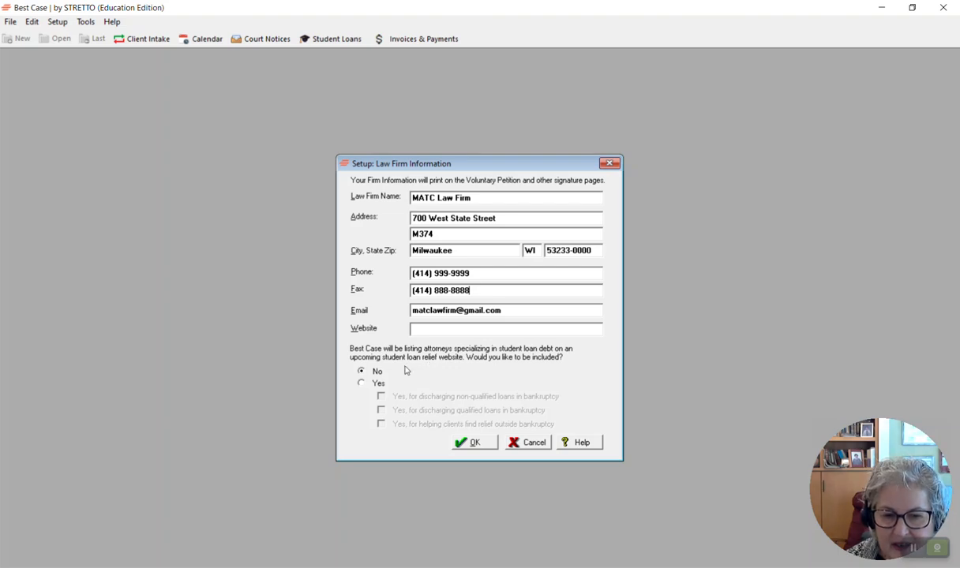
left_click(360, 385)
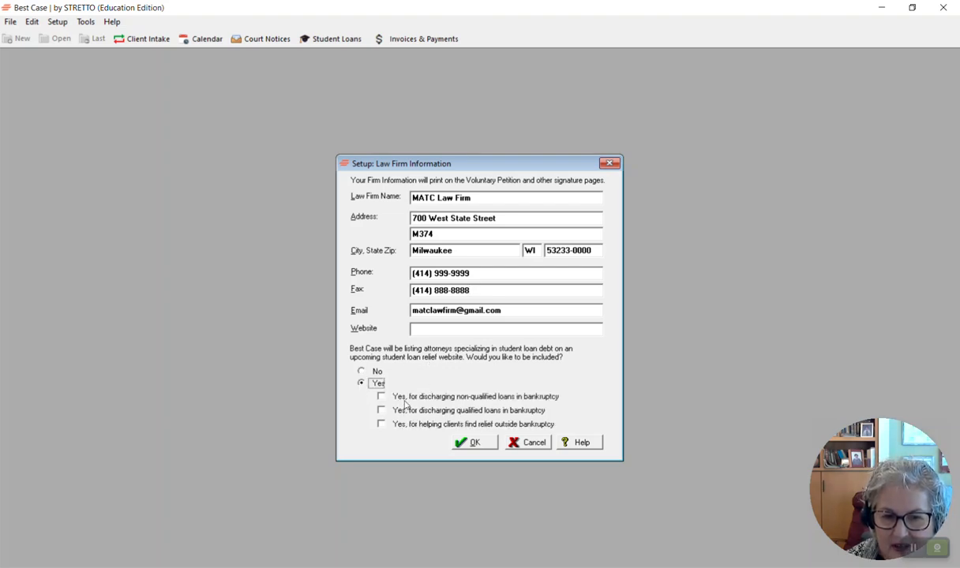
left_click(360, 371)
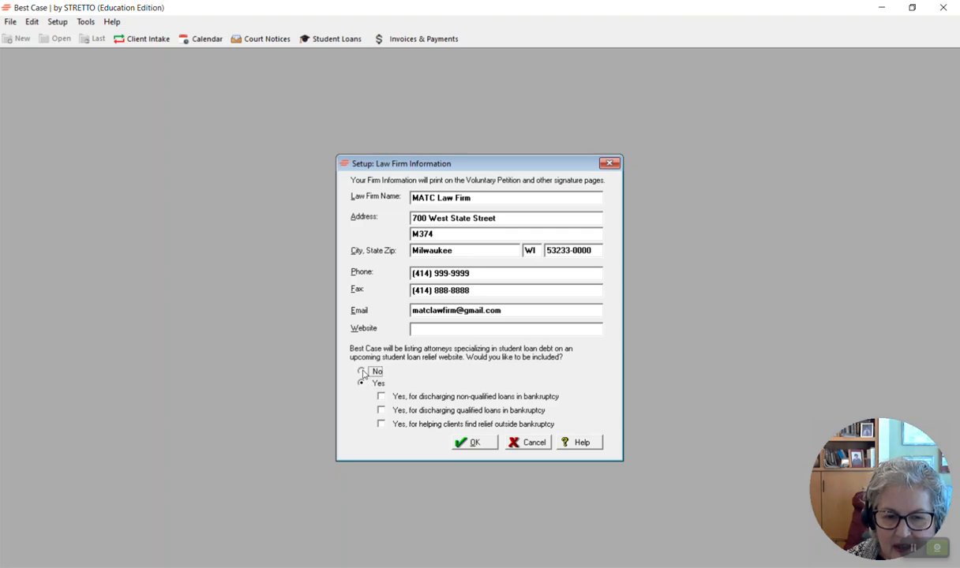
left_click(474, 443)
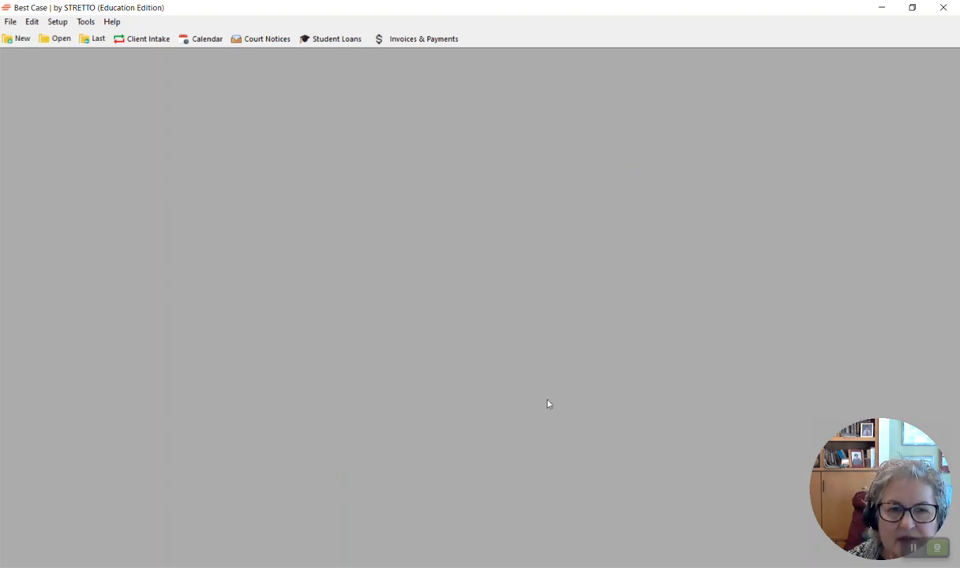
Step: Open the attorney names list and add a new attorney, entering the attorney's full name
left_click(63, 23)
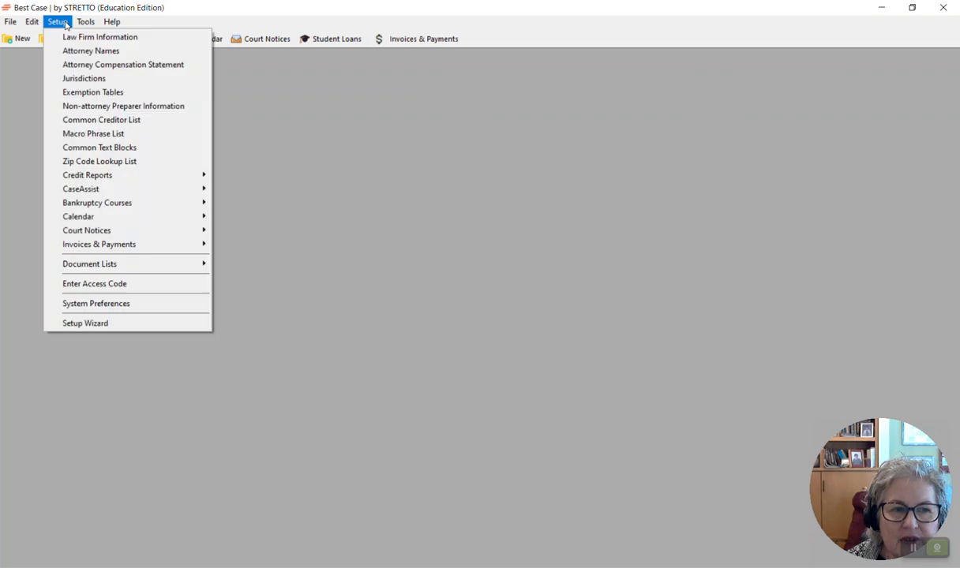
left_click(67, 50)
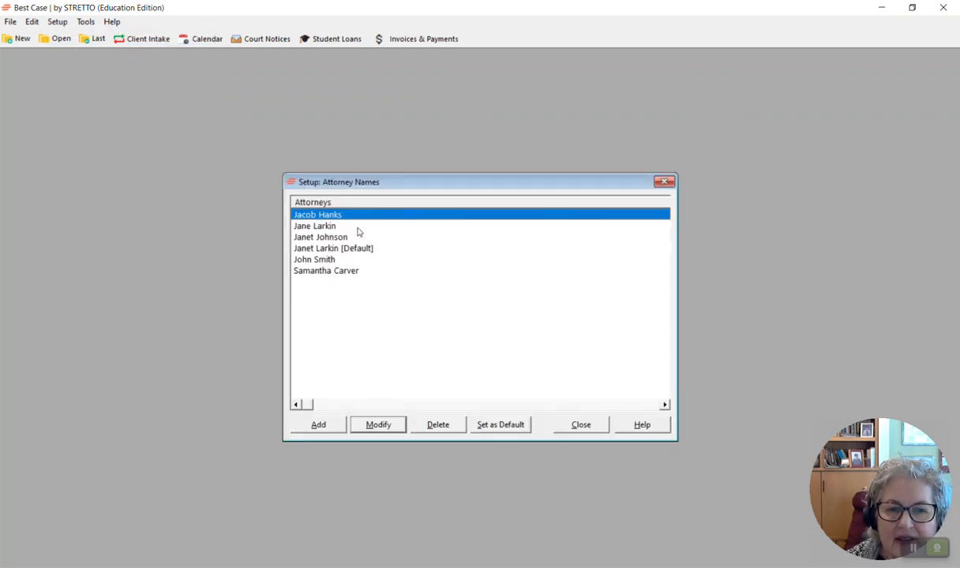
left_click(319, 425)
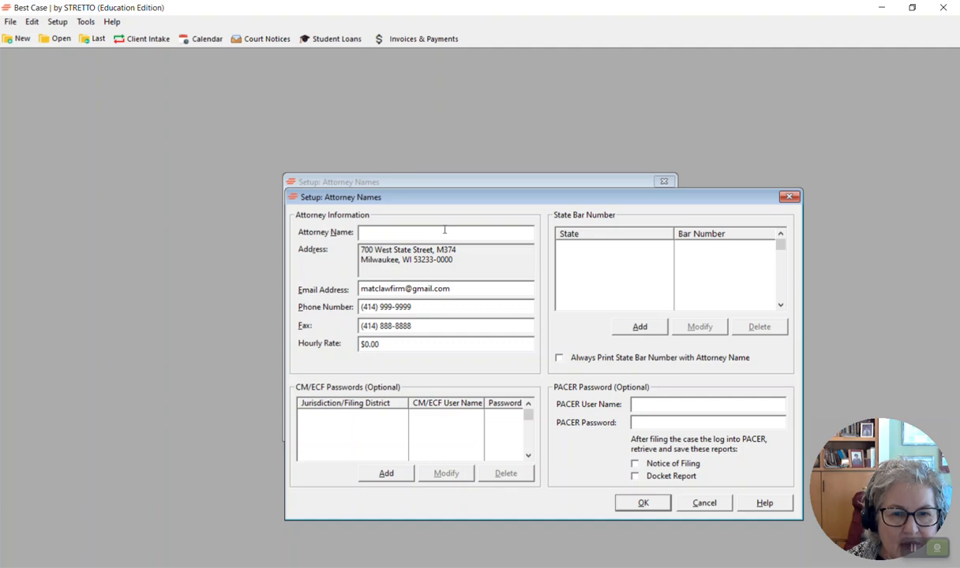
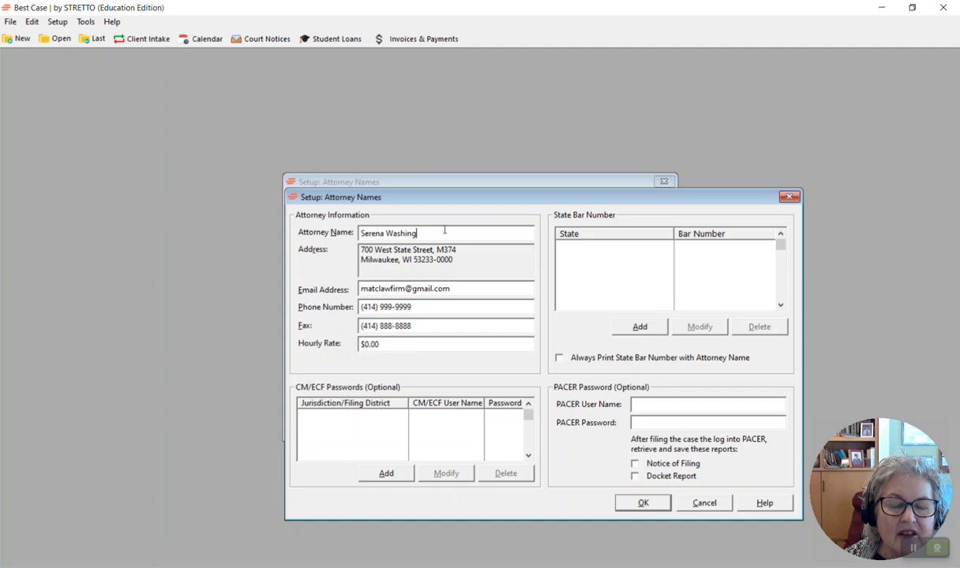
Step: Edit the new attorney's email address by adding the attorney's name before the firm address
left_click(480, 257)
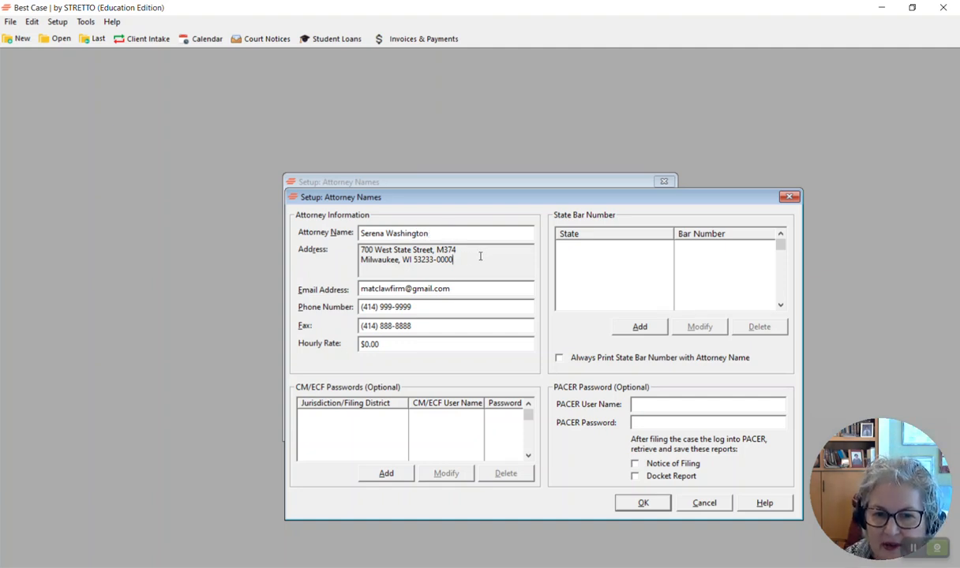
left_click(362, 289)
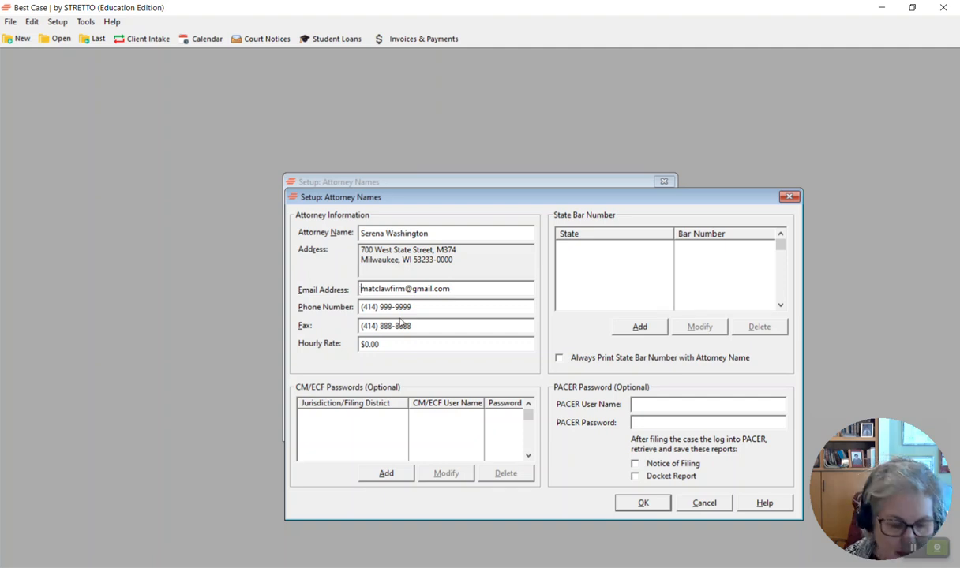
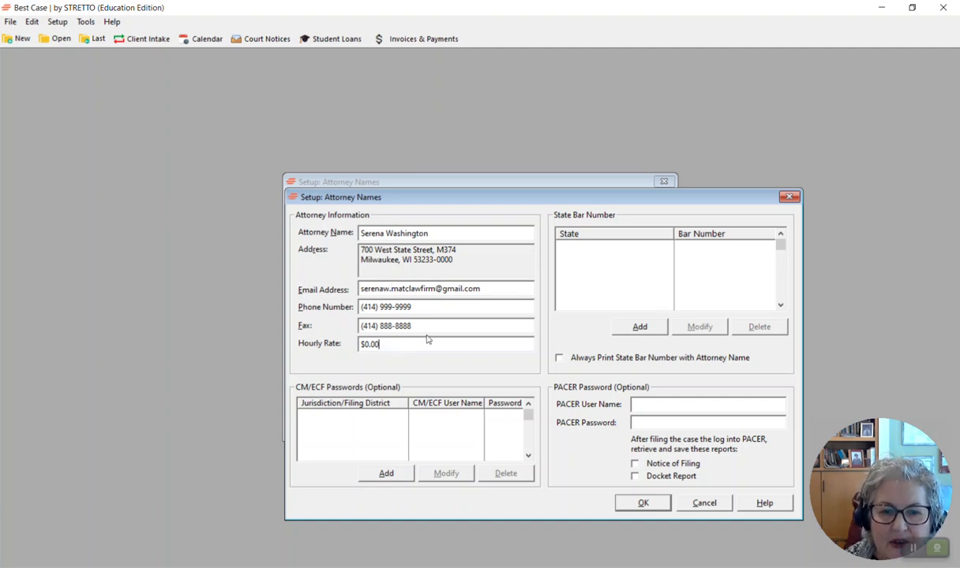
left_click_drag(386, 345, 350, 350)
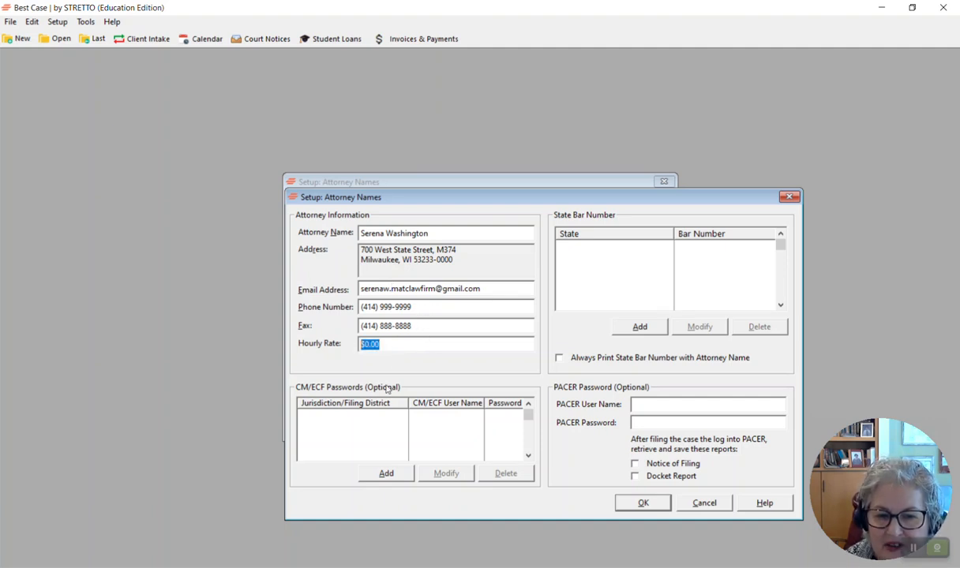
left_click(406, 350)
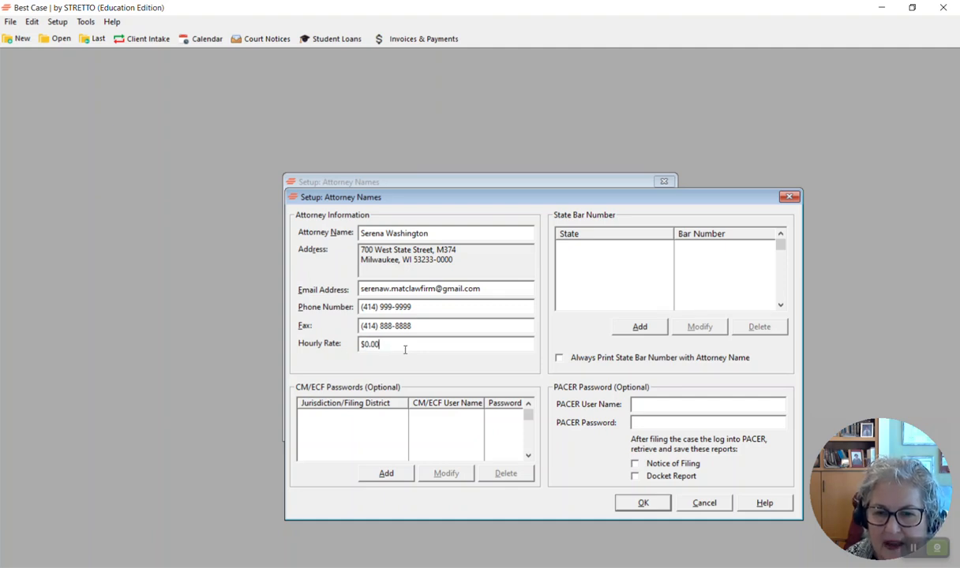
Step: Add a state bar entry for Wisconsin to the new attorney
left_click(639, 327)
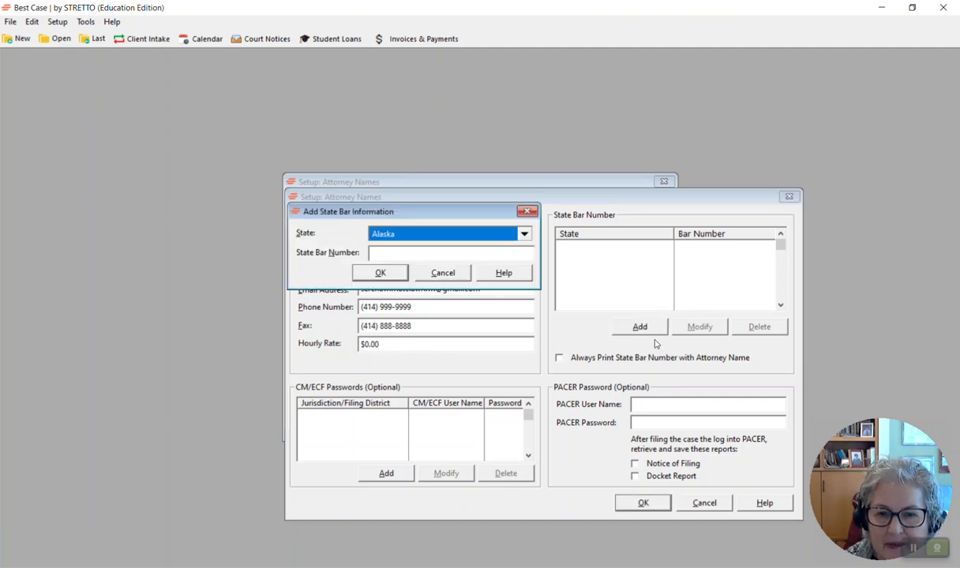
left_click(504, 234)
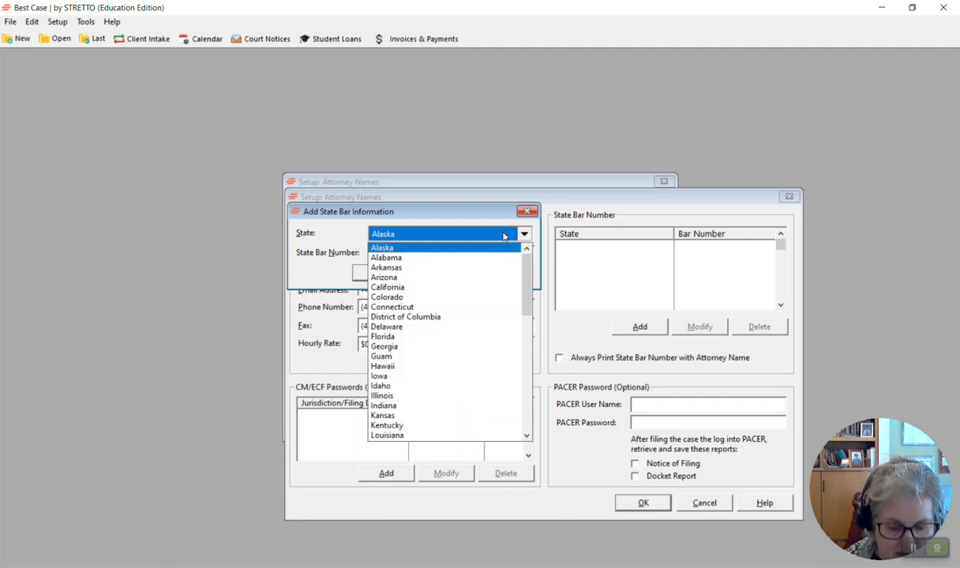
left_click(504, 236)
key("i")
key("w")
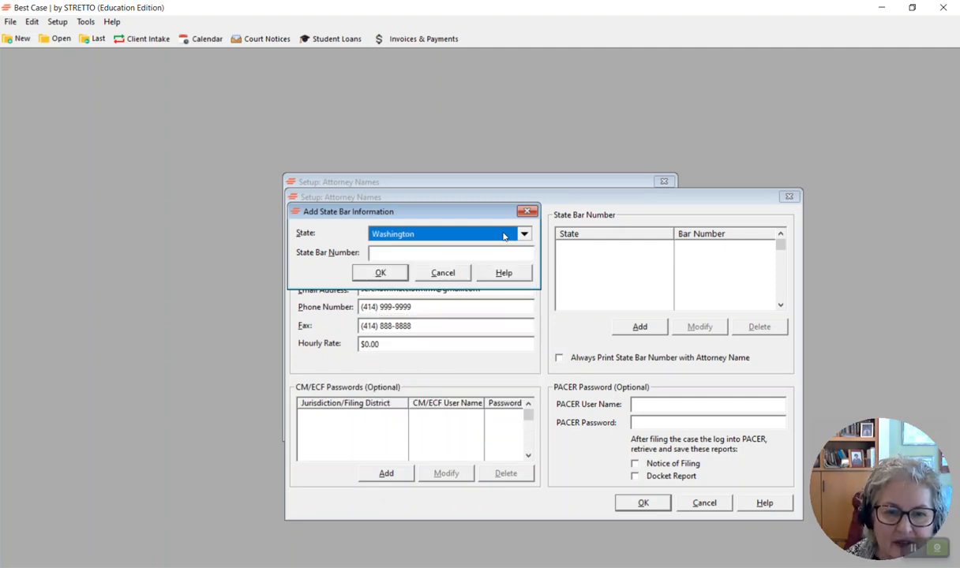
key("i")
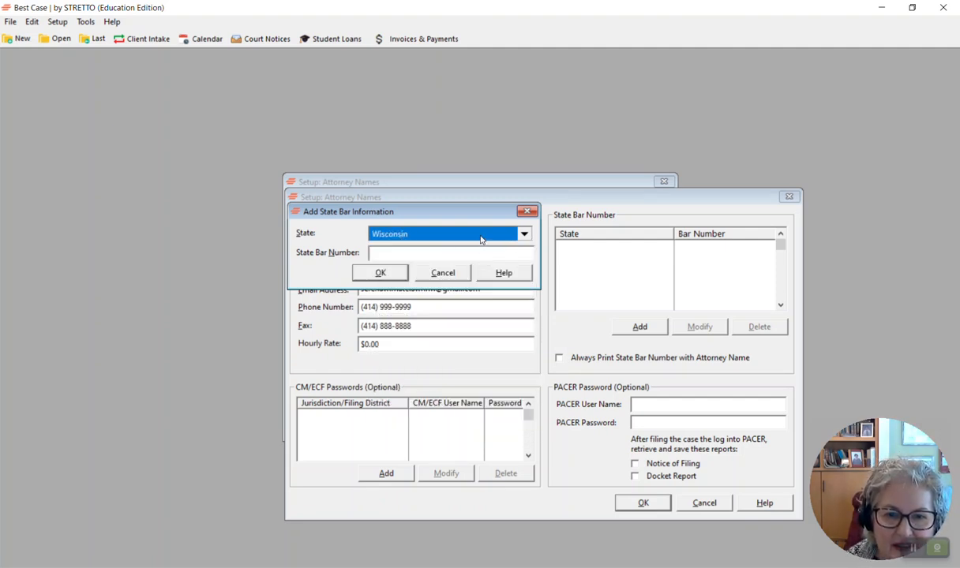
left_click(372, 270)
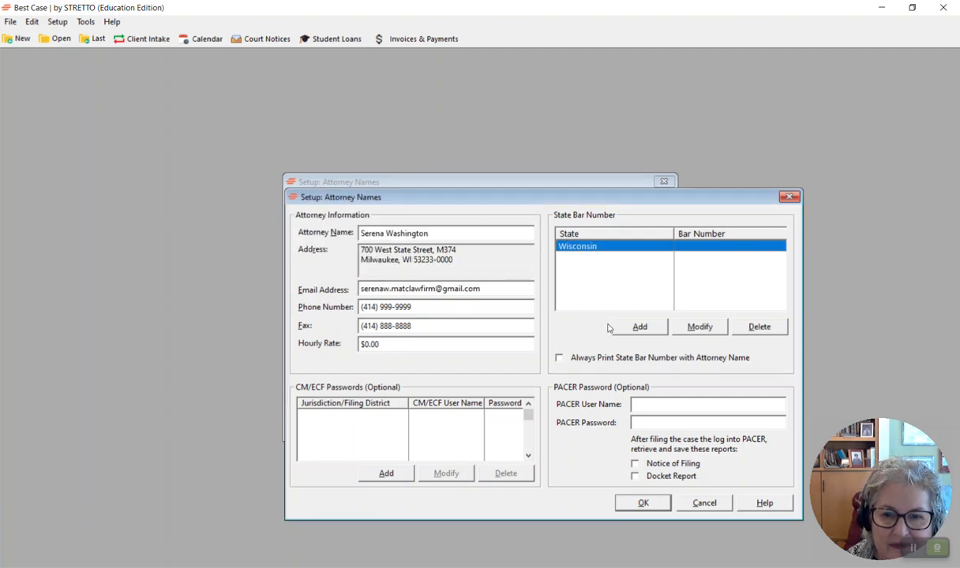
Step: Modify the Wisconsin state bar entry to enter the attorney's bar number
left_click(682, 326)
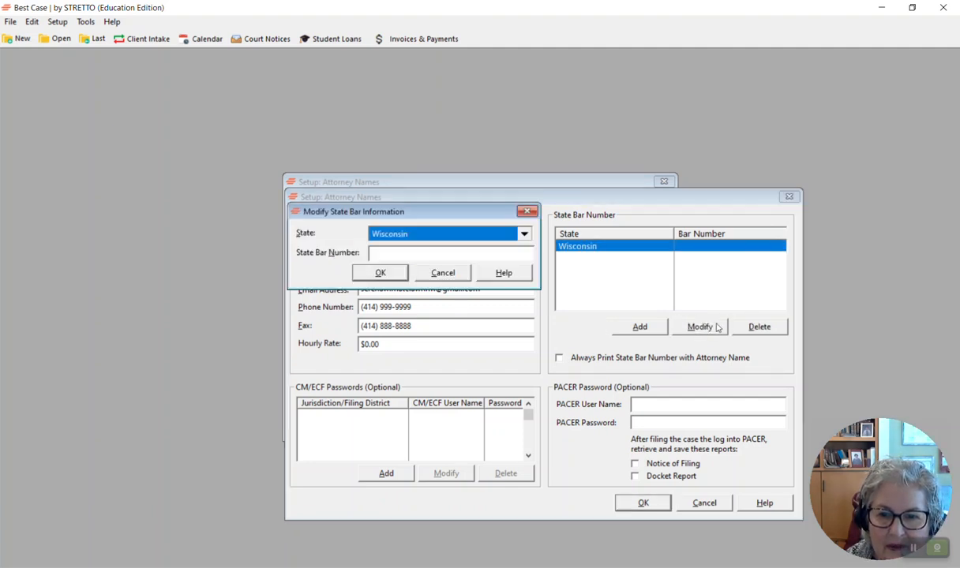
left_click(390, 251)
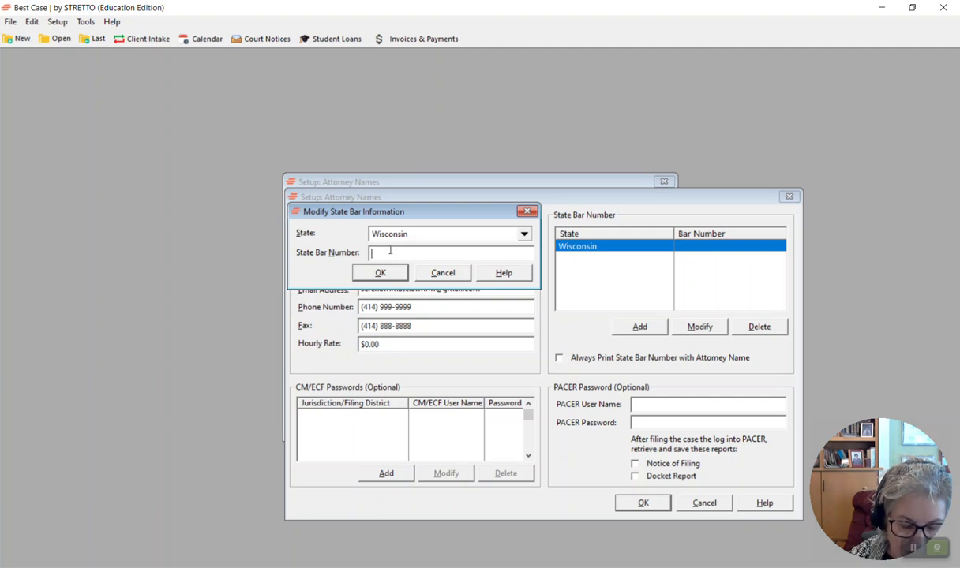
type("999999")
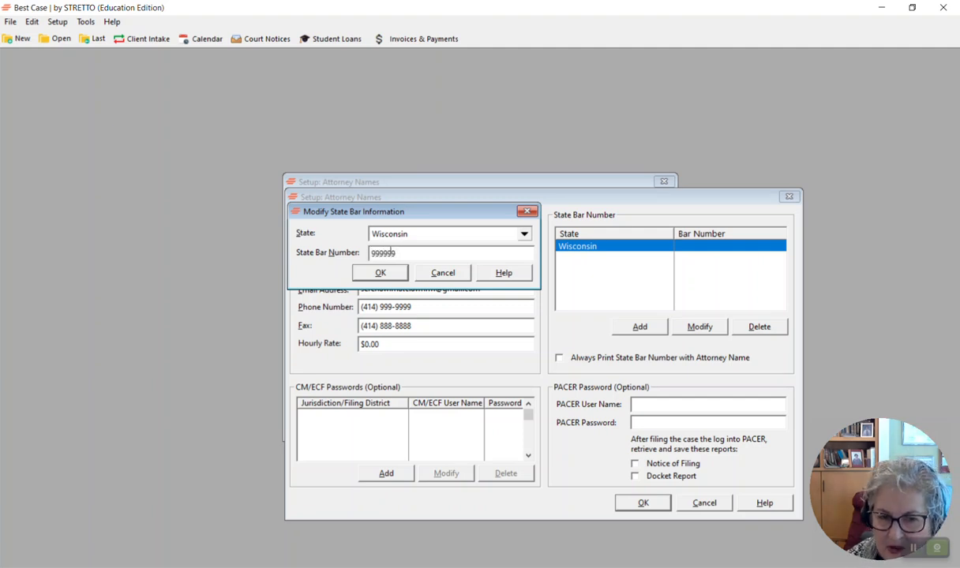
left_click(367, 271)
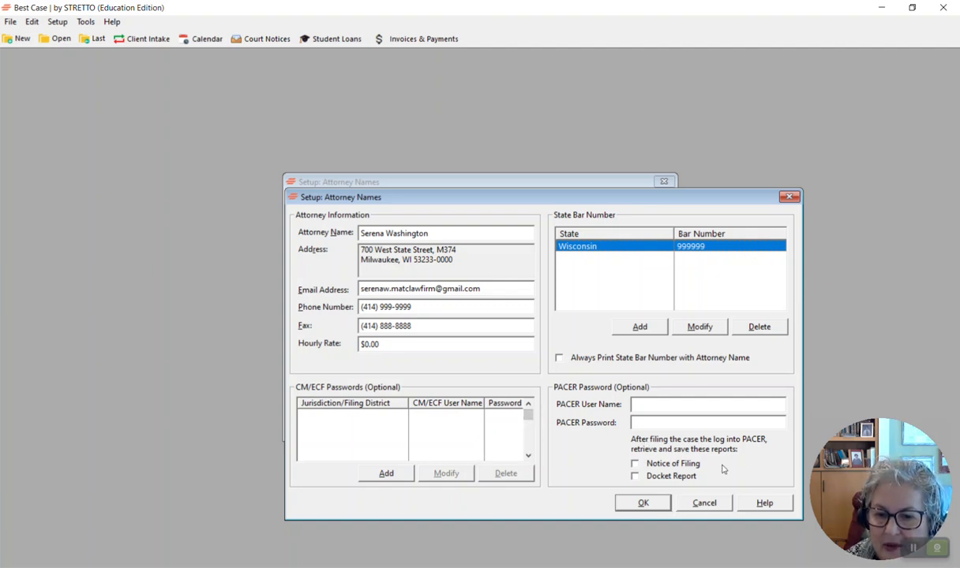
Step: Save the new attorney and close the attorney names list
left_click(641, 504)
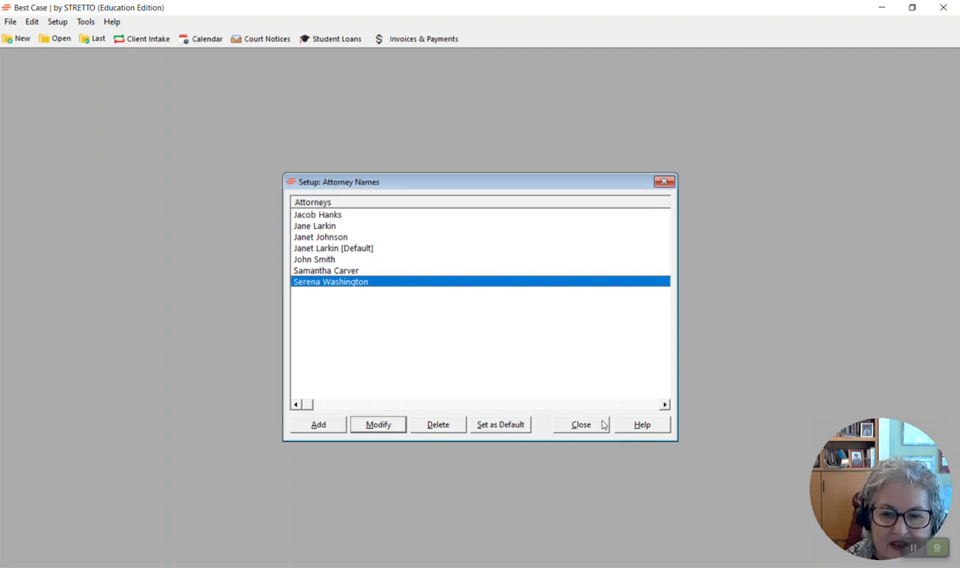
left_click(303, 238)
left_click(311, 248)
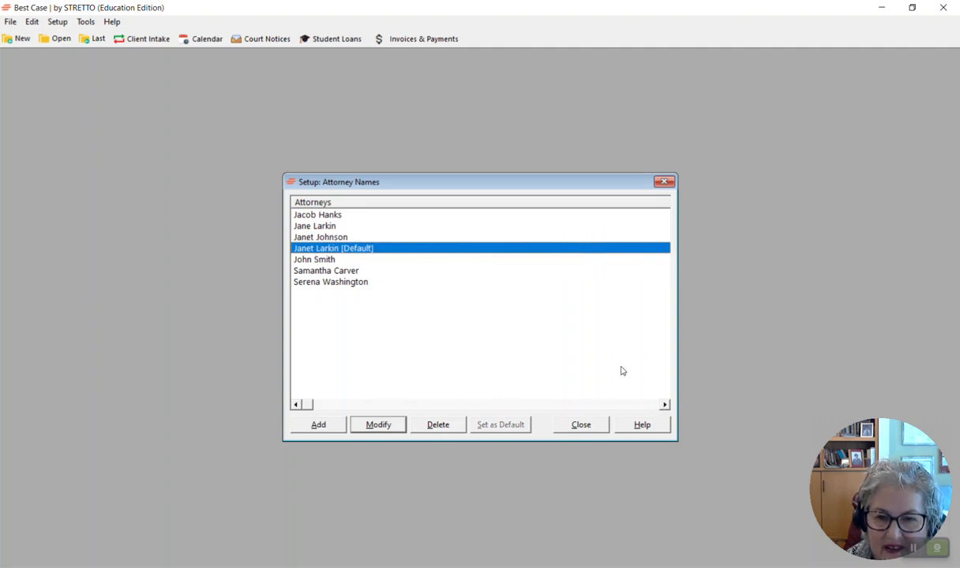
left_click(574, 426)
Step: Install the Eastern District of Arkansas jurisdiction file AR-E-ZV
left_click(63, 22)
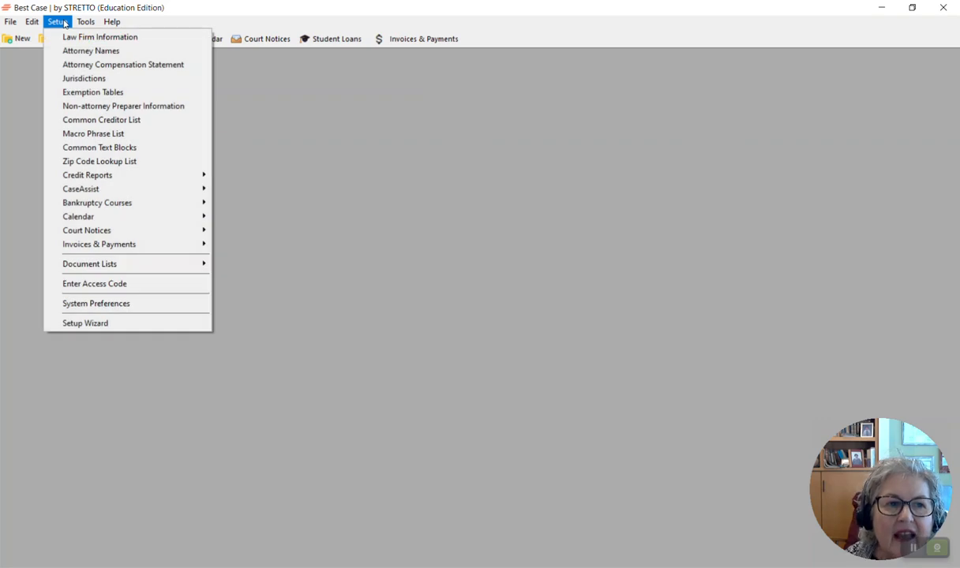
left_click(75, 78)
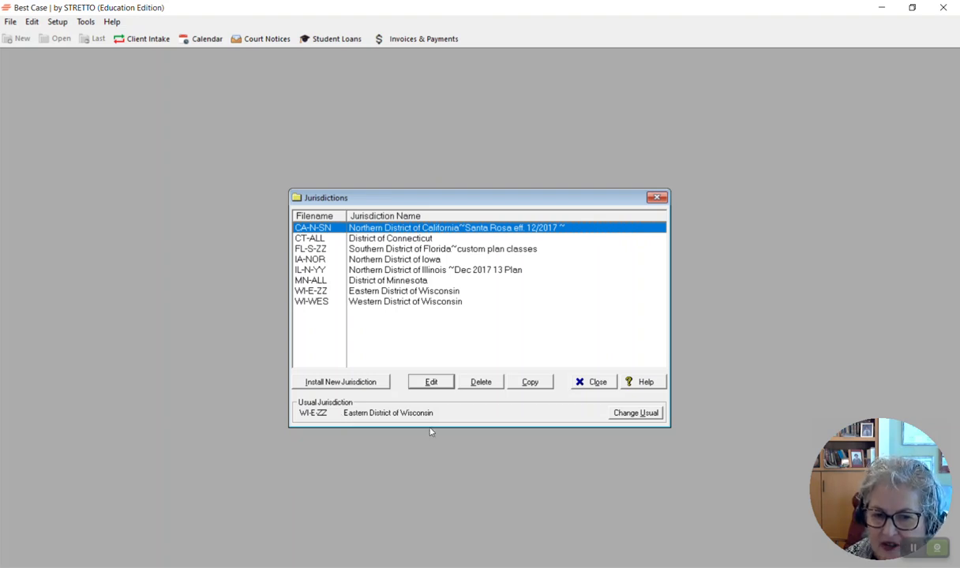
left_click(360, 383)
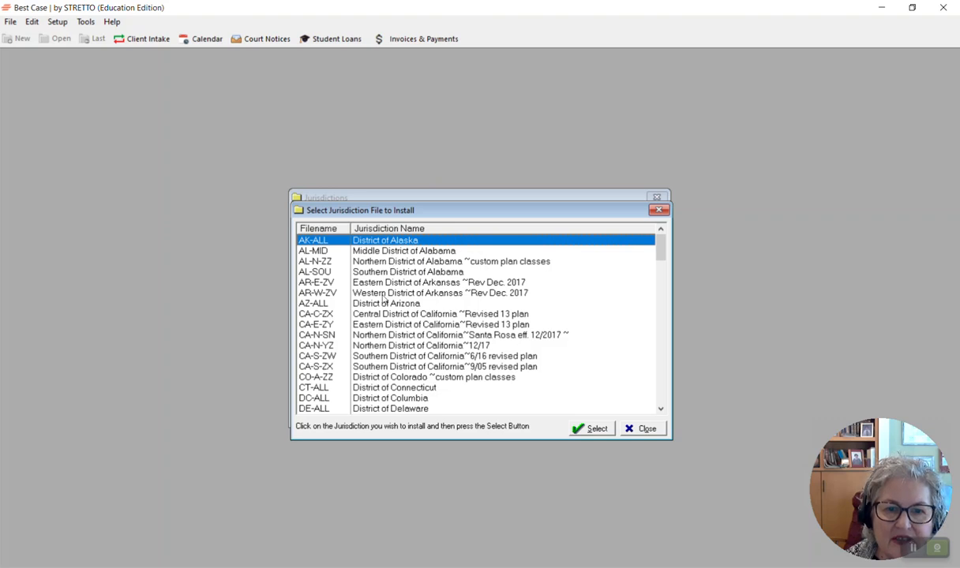
left_click(395, 282)
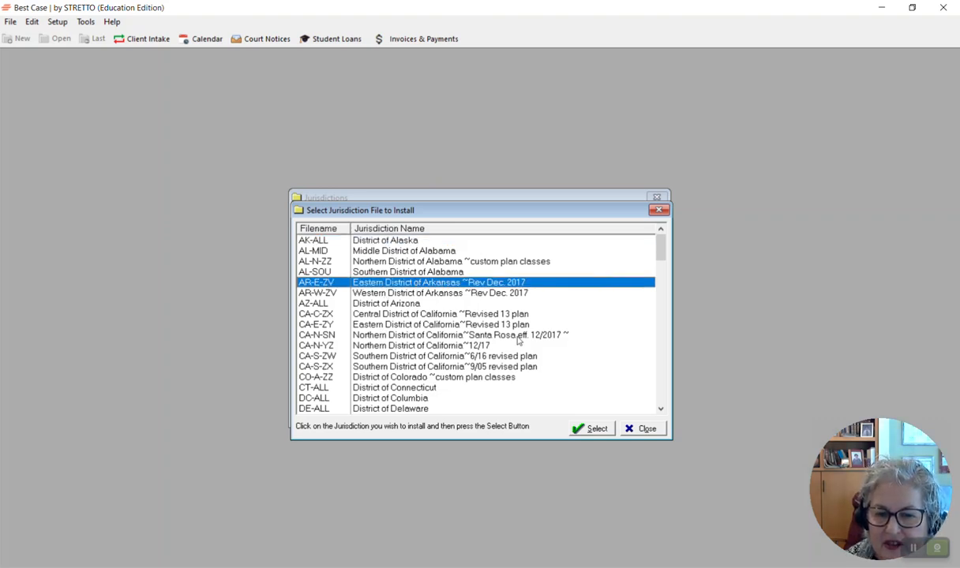
left_click(589, 427)
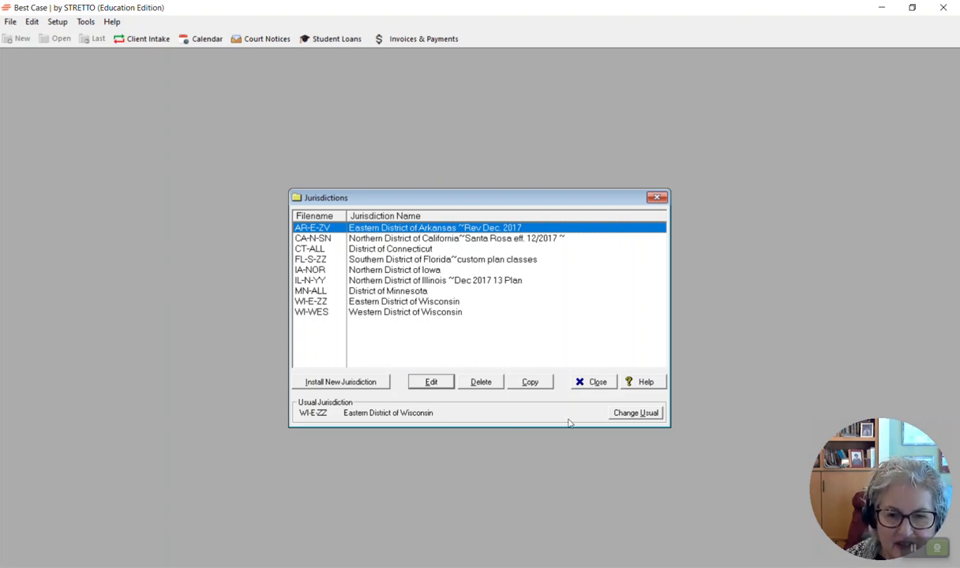
Step: Open the usual jurisdiction preference and review the list of installed jurisdictions available as default
left_click(641, 415)
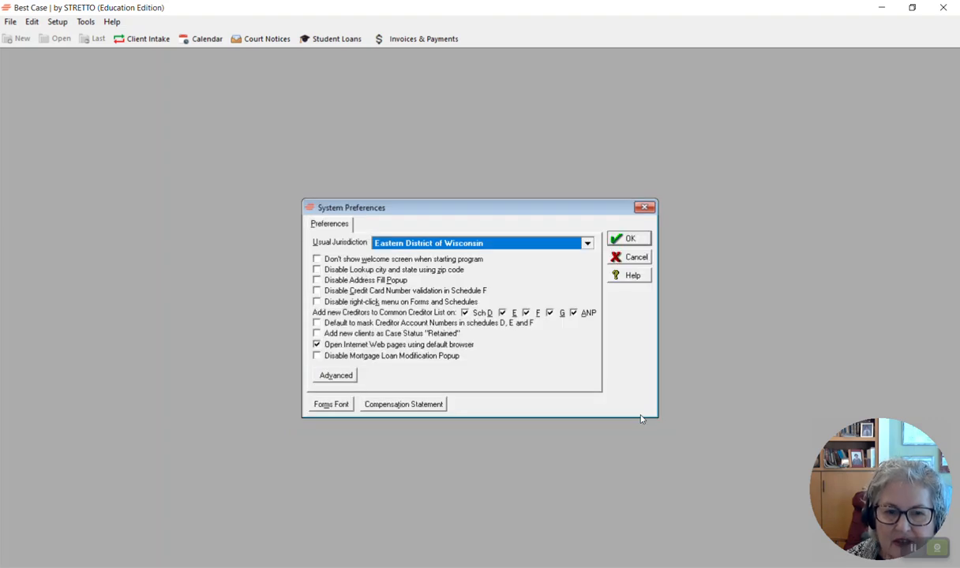
left_click(587, 244)
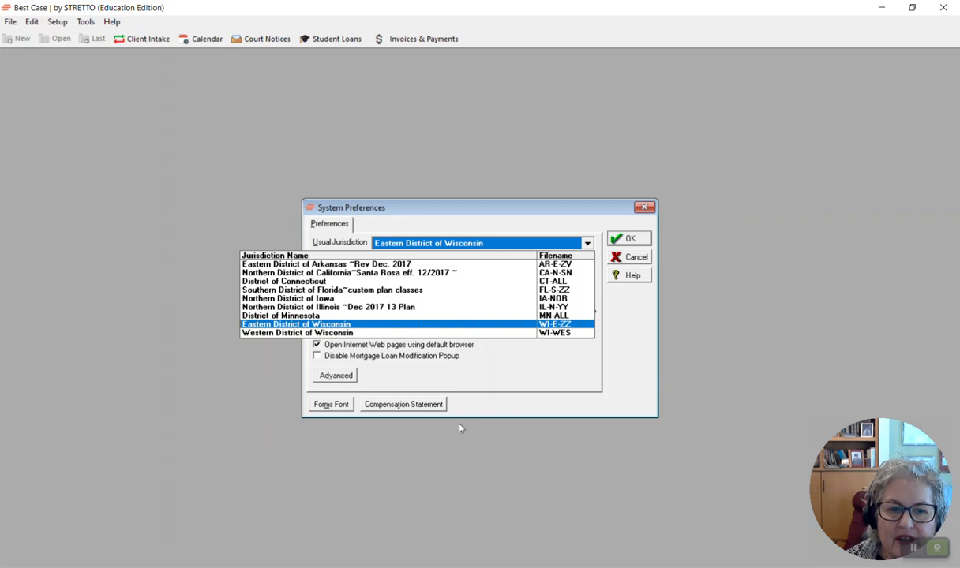
left_click(483, 451)
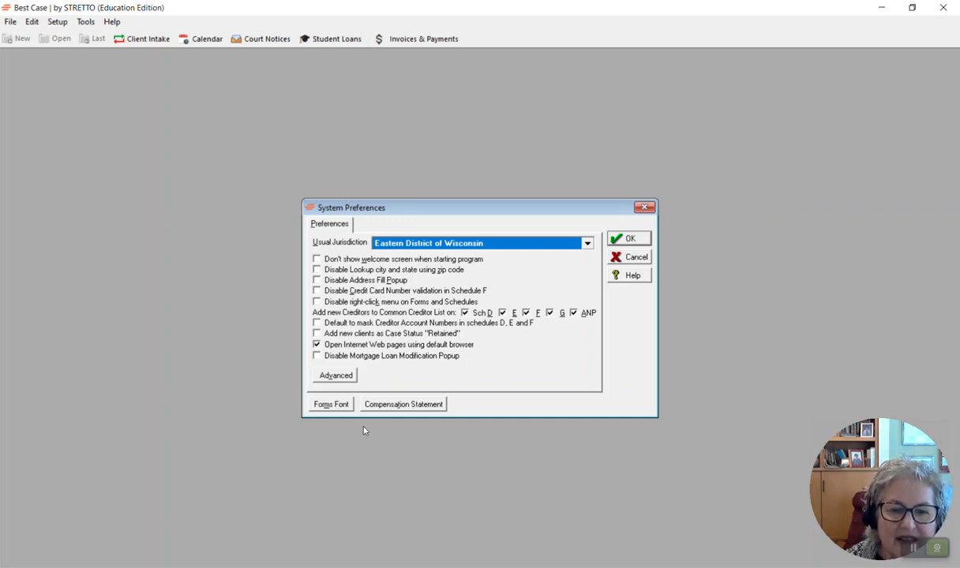
Step: Review the attorney compensation statement setup list, then close the preferences and jurisdictions dialogs
left_click(402, 405)
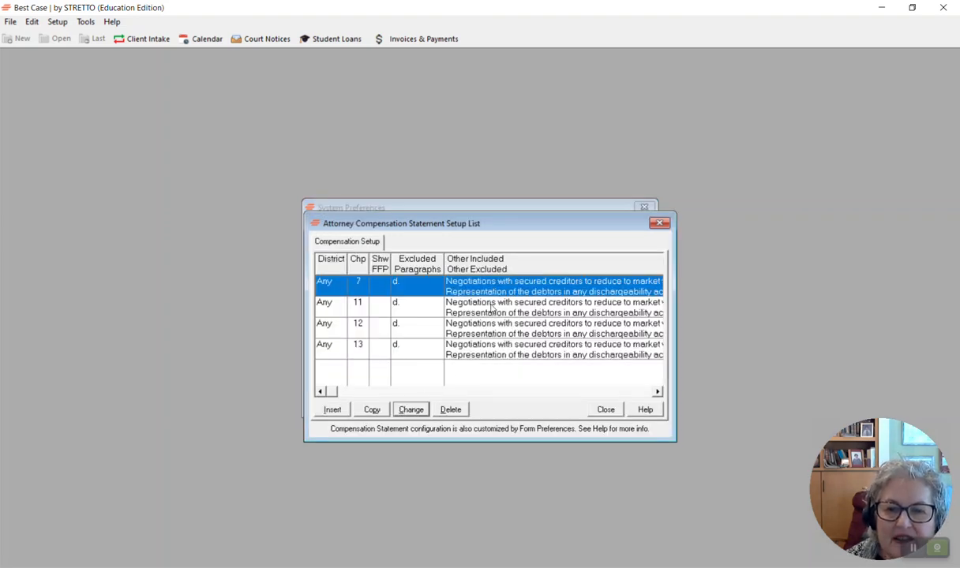
scroll(492, 312, "down", 1)
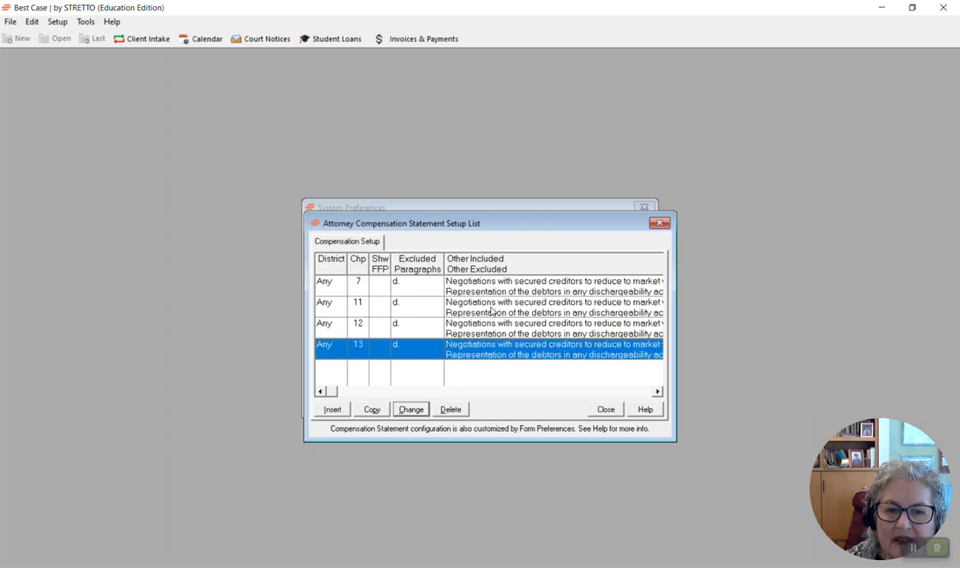
scroll(491, 312, "up", 1)
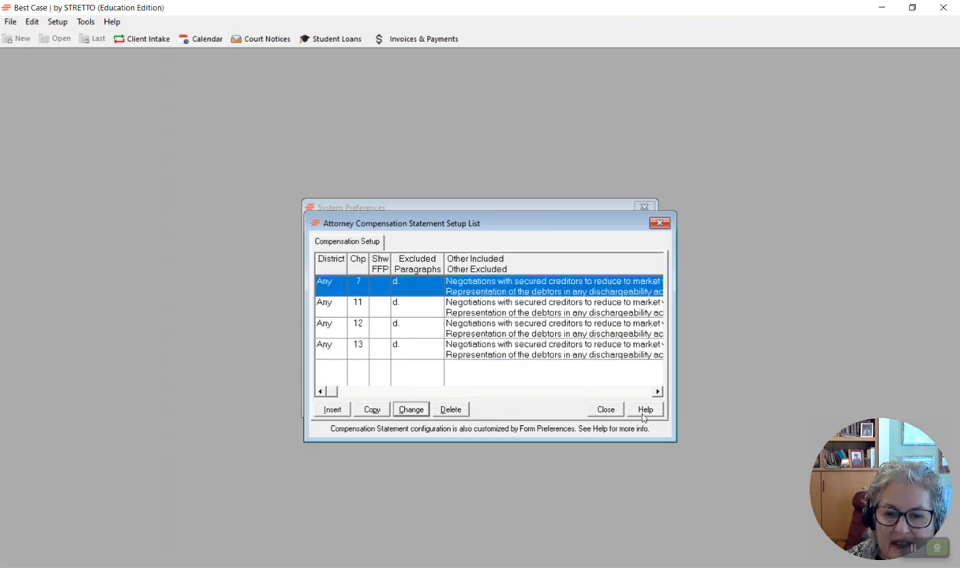
left_click(604, 411)
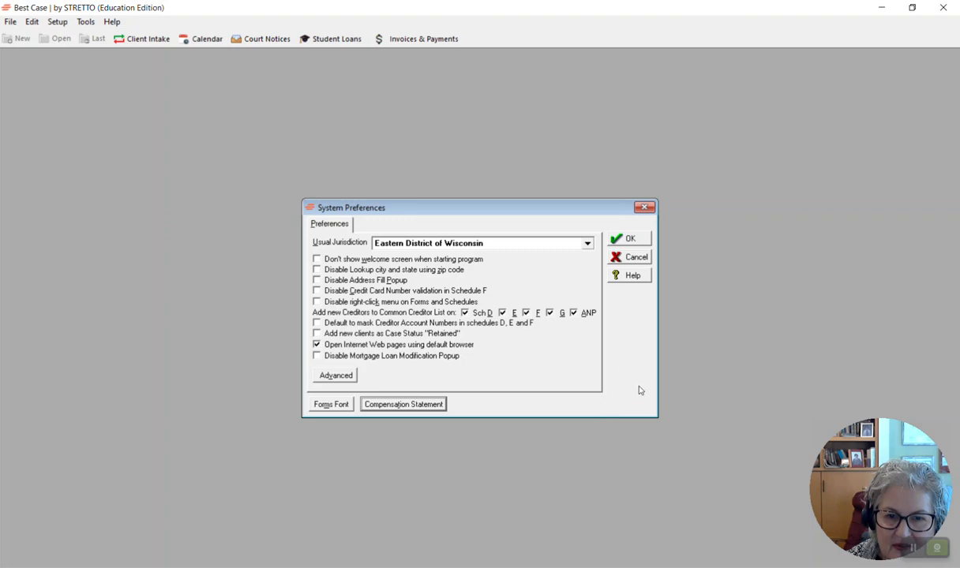
left_click(587, 243)
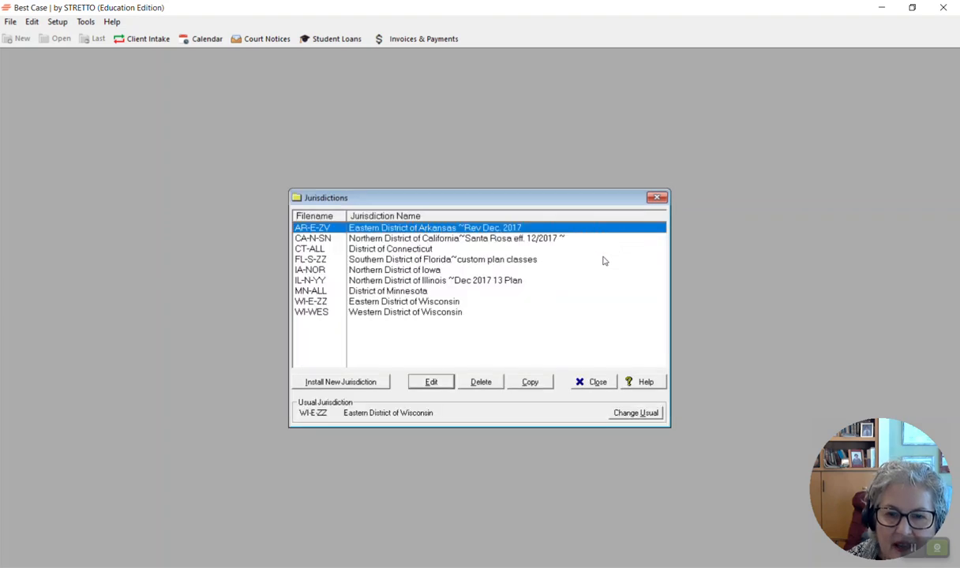
left_click(592, 382)
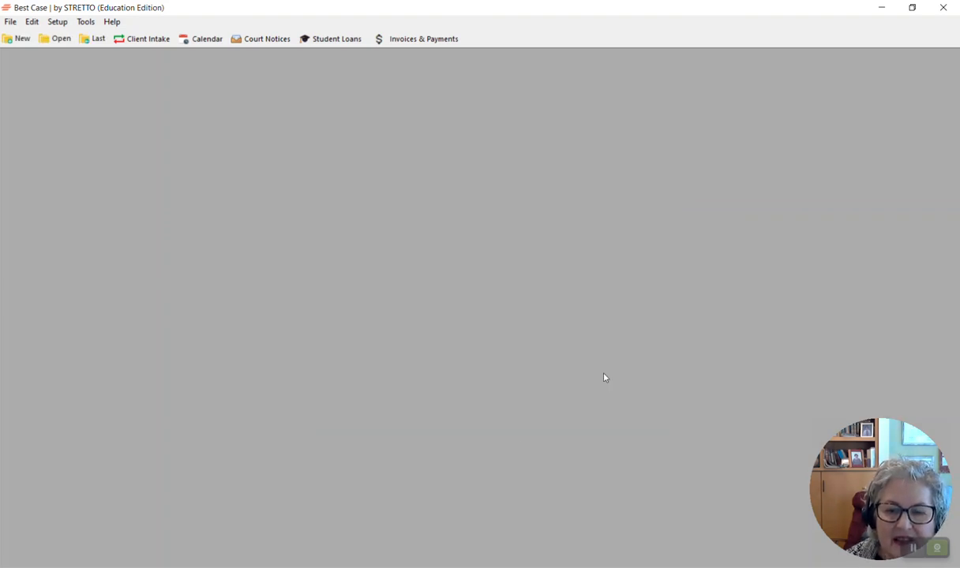
Step: Open the Wisconsin exemption table and review its exemption statutes, then close the exemption table list
left_click(57, 22)
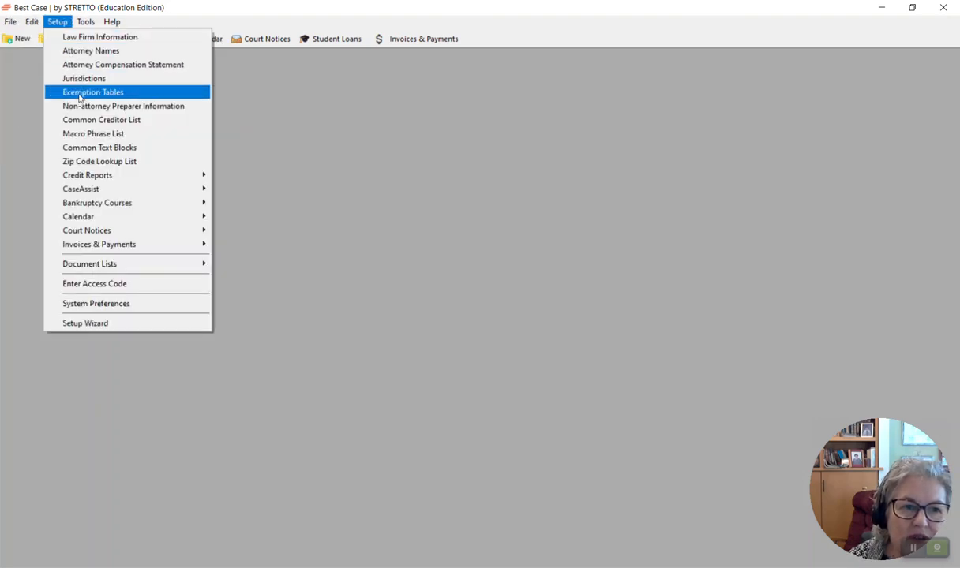
left_click(80, 95)
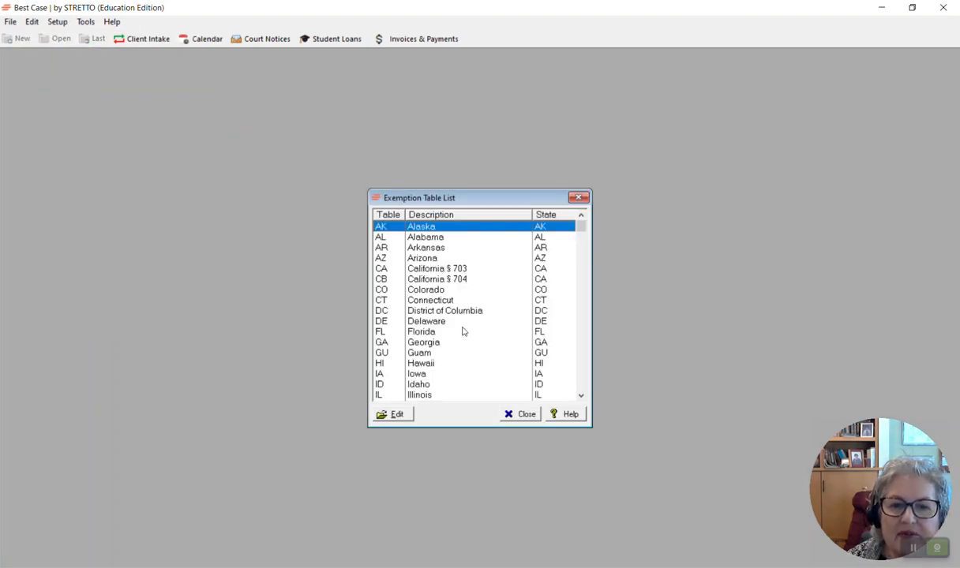
scroll(458, 330, "down", 2)
scroll(458, 330, "down", 14)
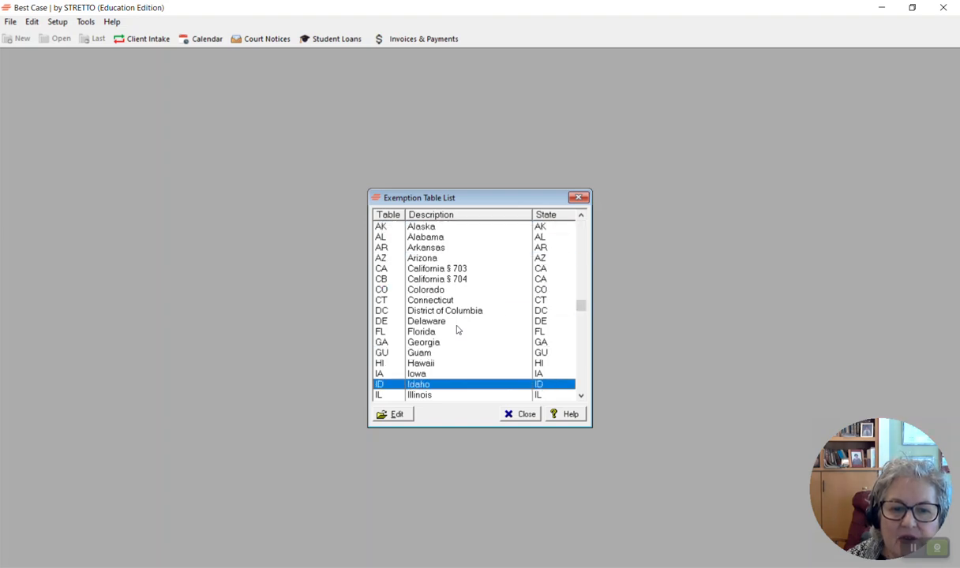
scroll(458, 326, "down", 8)
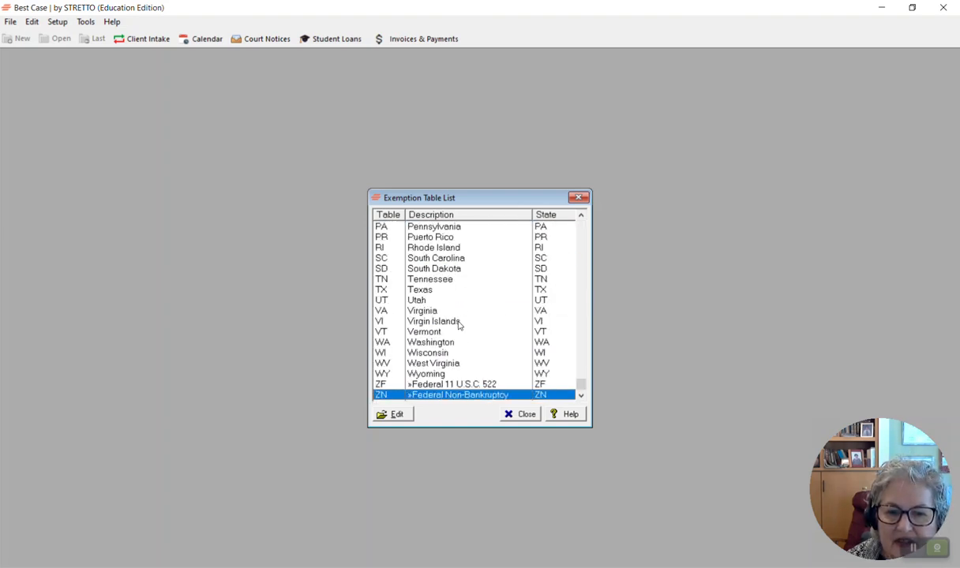
left_click(440, 355)
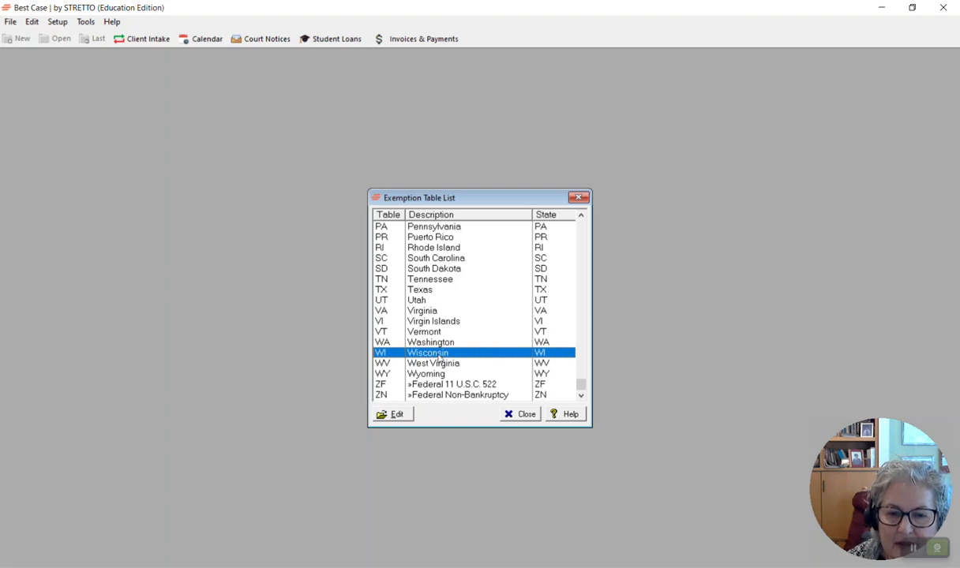
double_click(440, 355)
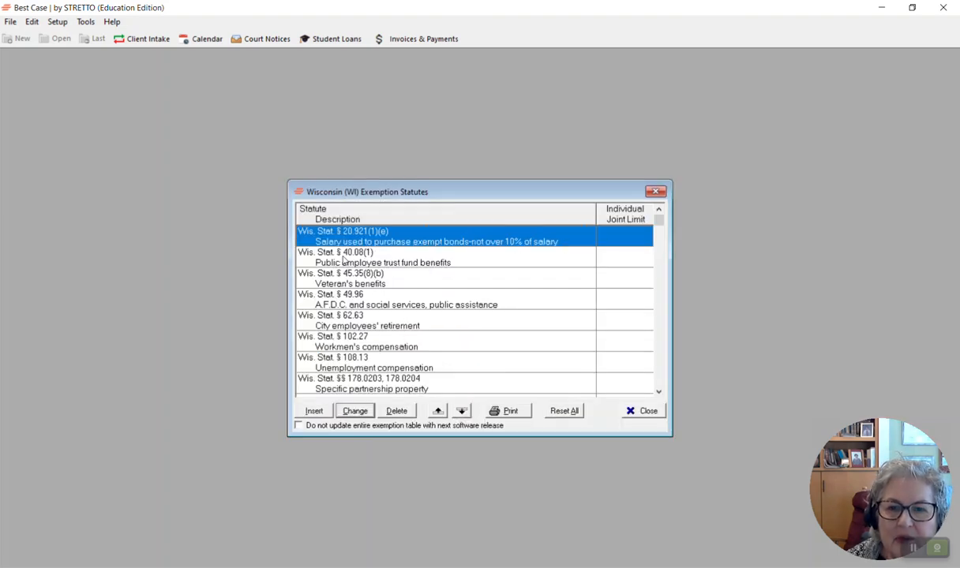
scroll(371, 284, "down", 20)
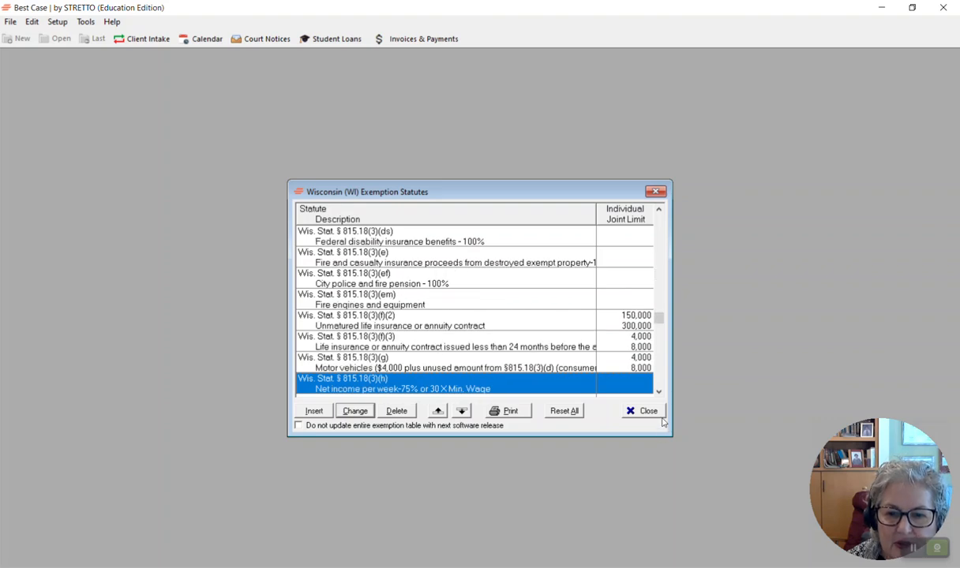
left_click(647, 411)
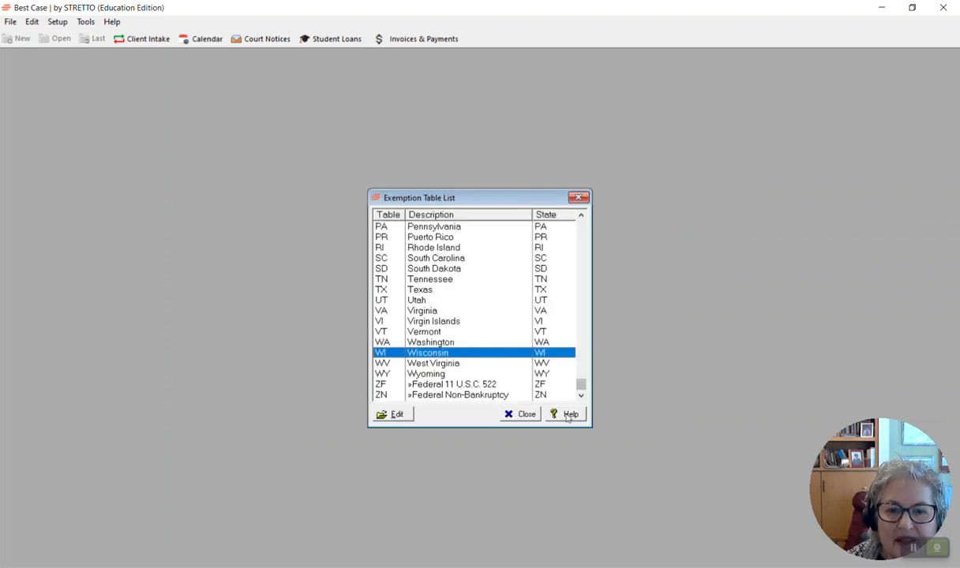
left_click(523, 416)
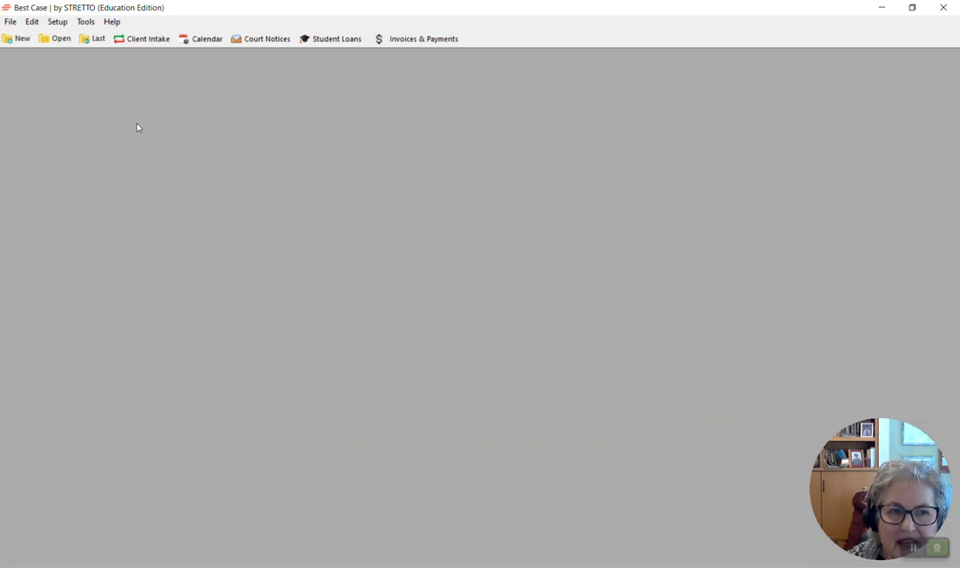
left_click(58, 21)
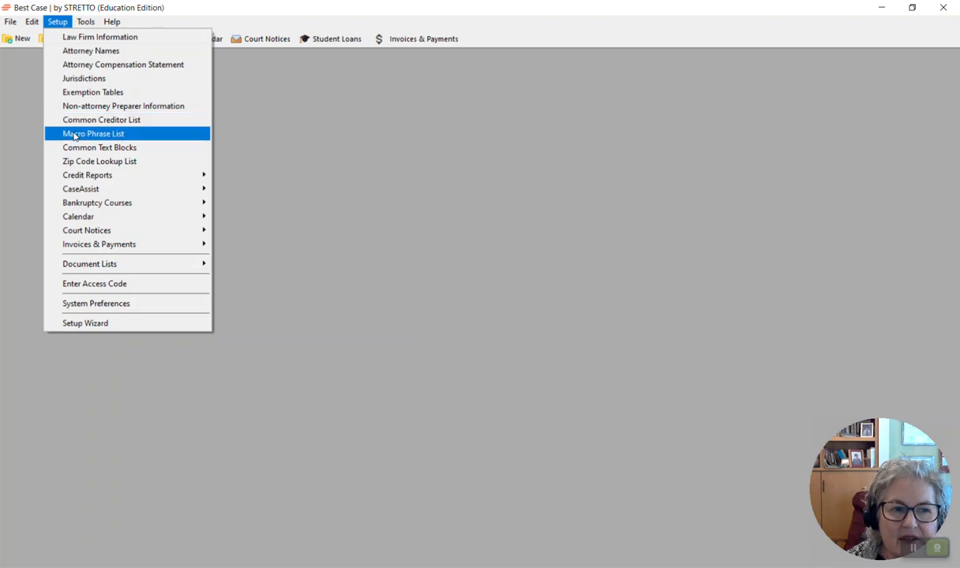
mouse_move(92, 204)
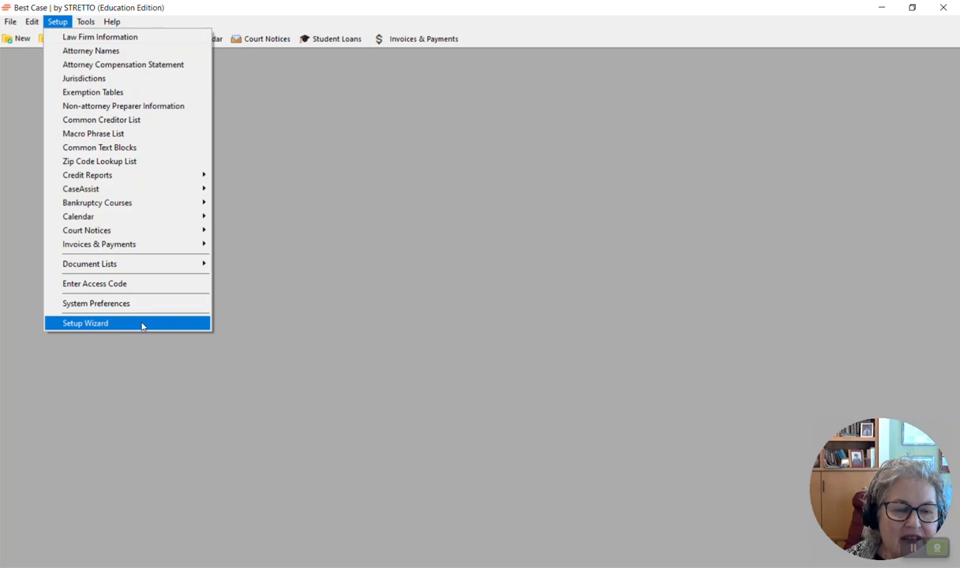
left_click(330, 315)
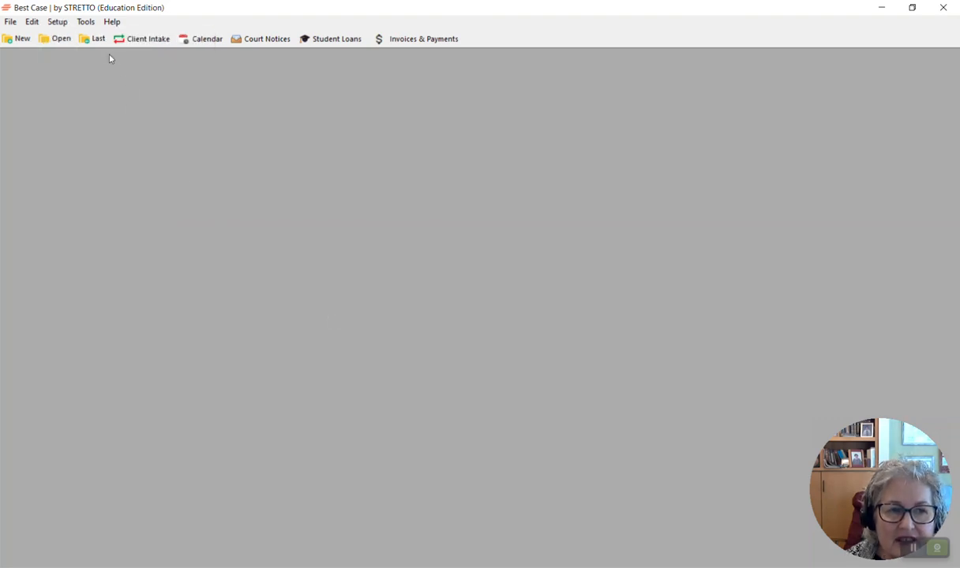
Step: Check for a software update and dismiss the resulting notice
left_click(87, 22)
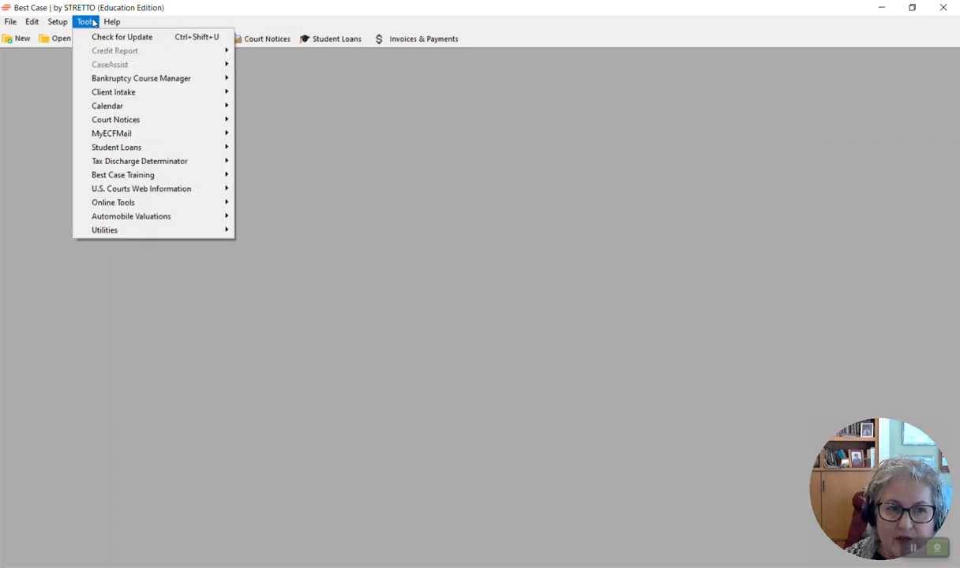
left_click(93, 39)
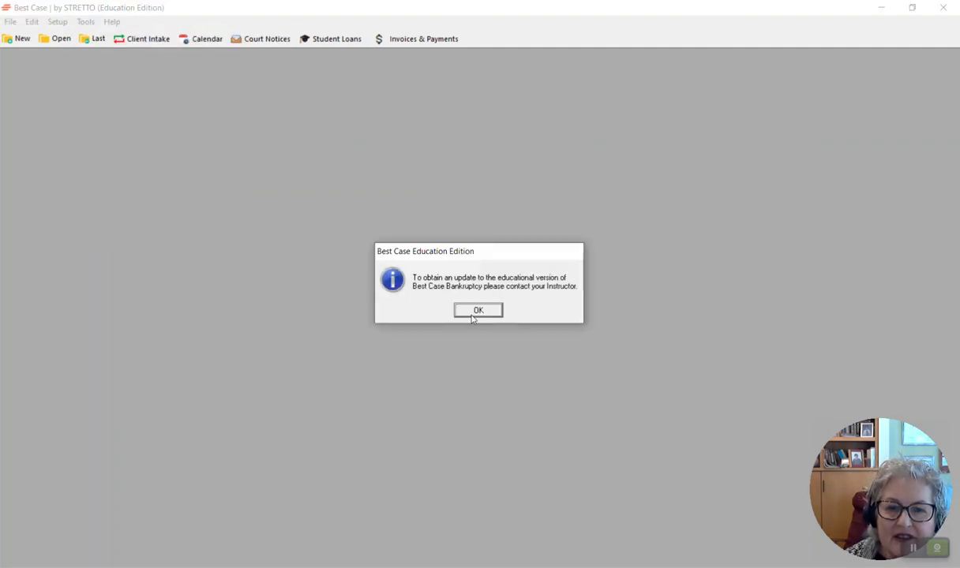
left_click(478, 315)
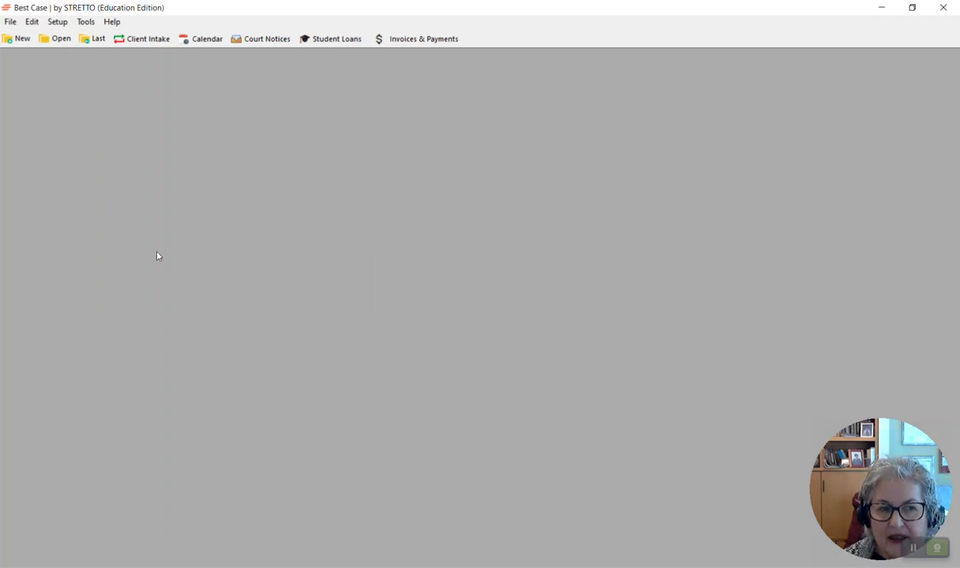